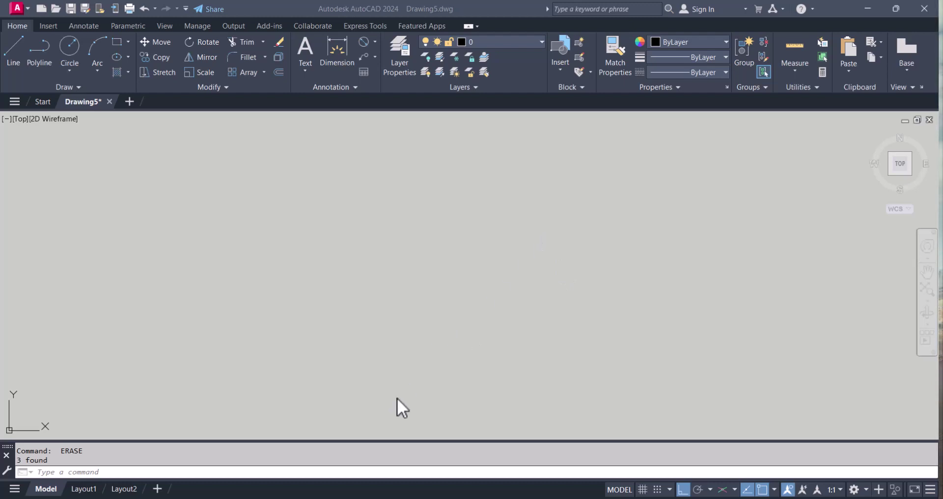
# Draw a circle with diameter 100 at a picked centre point.
pyautogui.press('Escape')
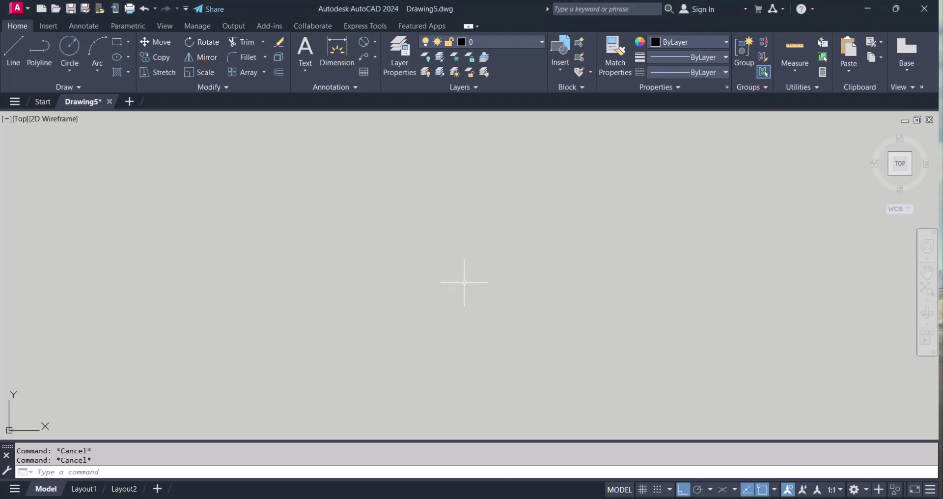
pyautogui.write('c')
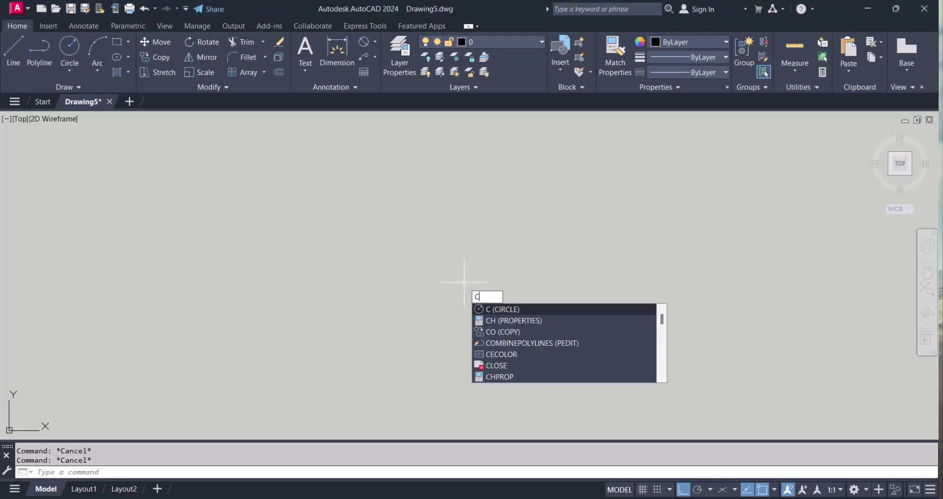
pyautogui.press('Return')
pyautogui.click(430, 248)
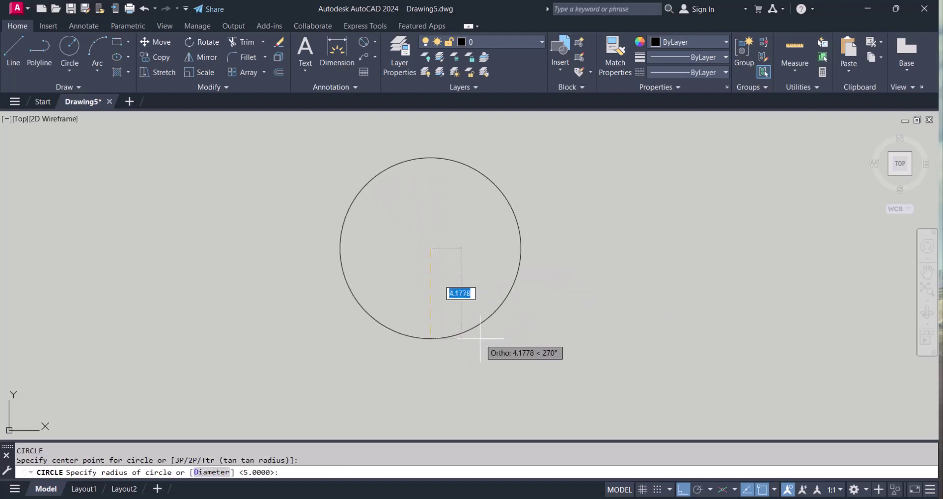
pyautogui.write('d')
pyautogui.press('Return')
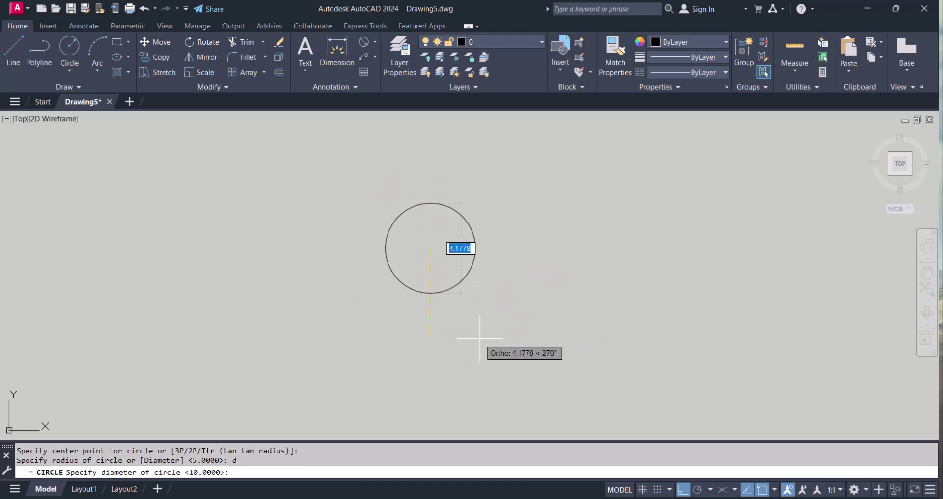
pyautogui.write('100')
pyautogui.press('Return')
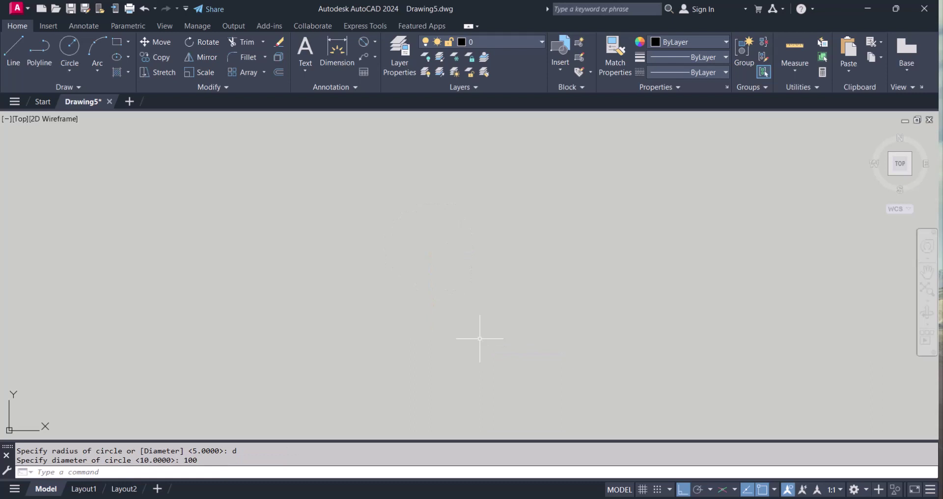
# Zoom to extents so the whole circle fills the view.
pyautogui.press('Escape')
pyautogui.press('Escape')
pyautogui.write('z')
pyautogui.press('Return')
pyautogui.write('e')
pyautogui.press('Return')
pyautogui.press('Escape')
pyautogui.press('Escape')
pyautogui.write('l')
pyautogui.press('Return')
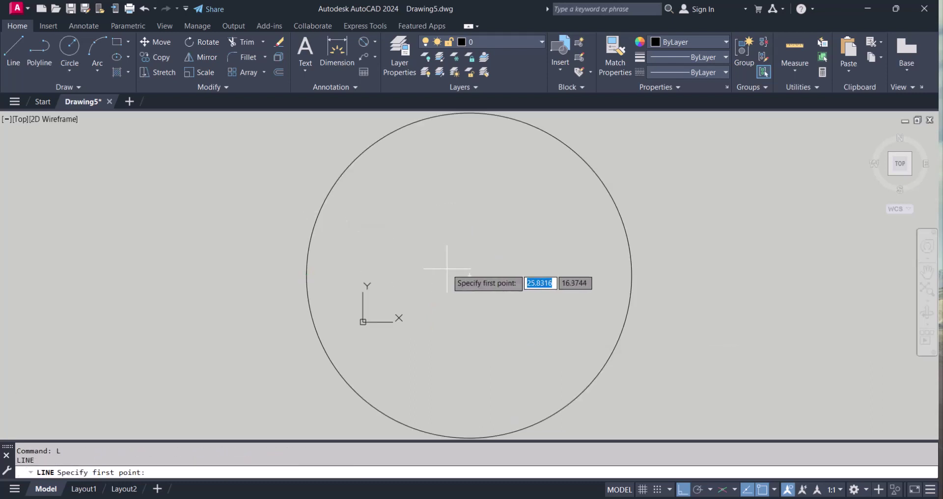
# Draw a horizontal line through the circle centre, extended past both edges.
pyautogui.click(469, 275)
pyautogui.click(742, 300)
pyautogui.press('Escape')
pyautogui.click(592, 275)
pyautogui.click(469, 275)
pyautogui.click(214, 275)
# Draw a vertical line through the centre past the circle, then select both lines.
pyautogui.press('Escape')
pyautogui.scroll(-4, 413, 293)
pyautogui.write('l')
pyautogui.press('Return')
pyautogui.click(435, 287)
pyautogui.click(435, 191)
pyautogui.press('Escape')
pyautogui.click(435, 221)
pyautogui.click(435, 286)
pyautogui.press('Escape')
pyautogui.click(442, 292)
pyautogui.click(422, 278)
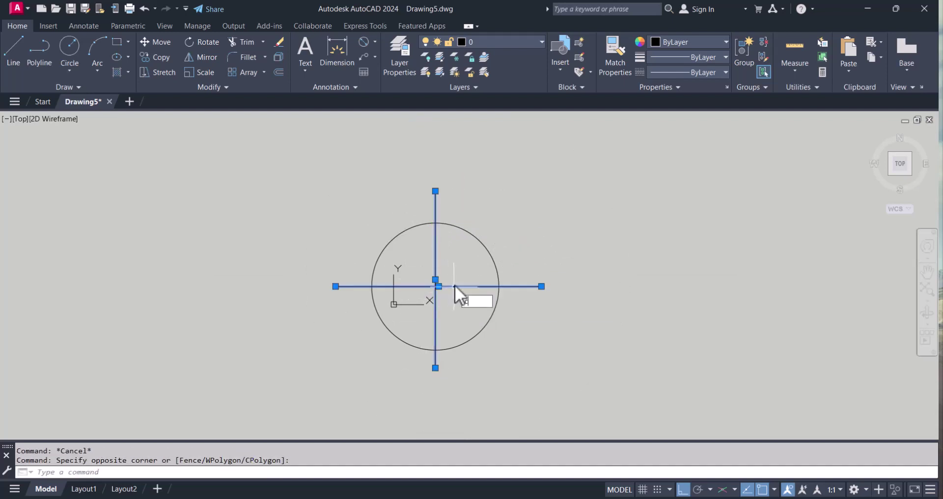
# Give both cross lines the BORDERX2 linetype in Properties.
pyautogui.write('ch')
pyautogui.press('Return')
pyautogui.click(216, 103)
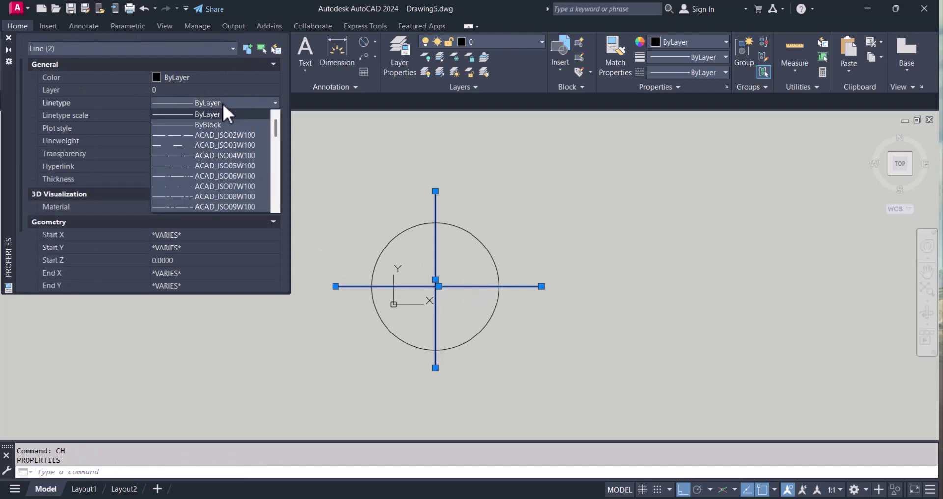
pyautogui.scroll(-3, 242, 169)
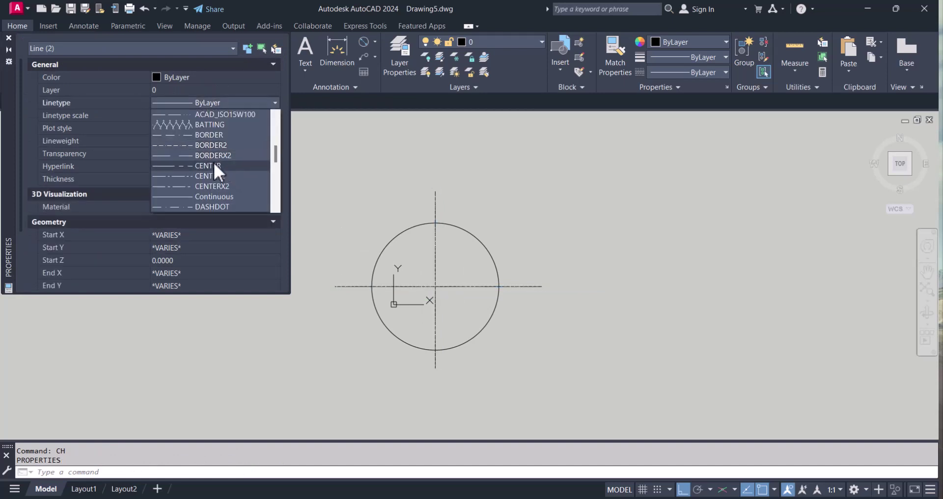
pyautogui.click(190, 154)
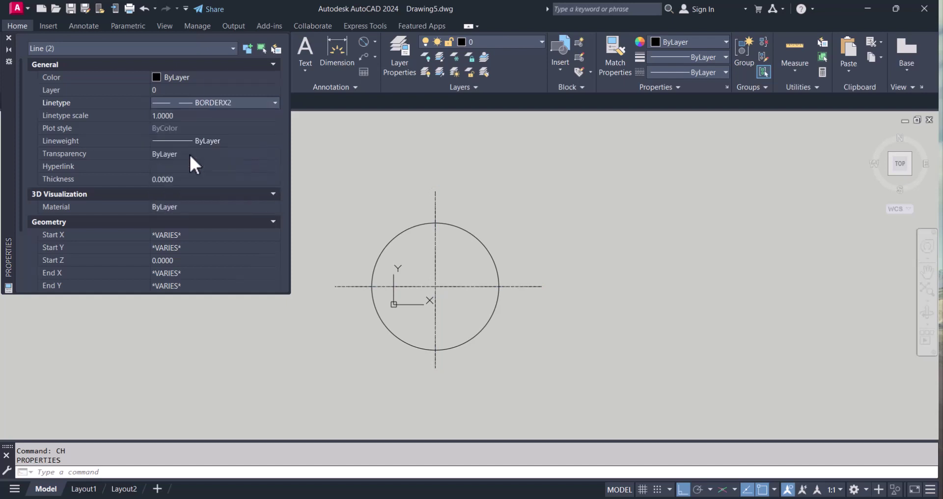
pyautogui.click(8, 37)
pyautogui.press('Escape')
# Set the global linetype scale (LTSCALE) to 5.
pyautogui.scroll(4, 450, 295)
pyautogui.moveTo(460, 302); pyautogui.dragTo(491, 348, button='middle')
pyautogui.write('LT')
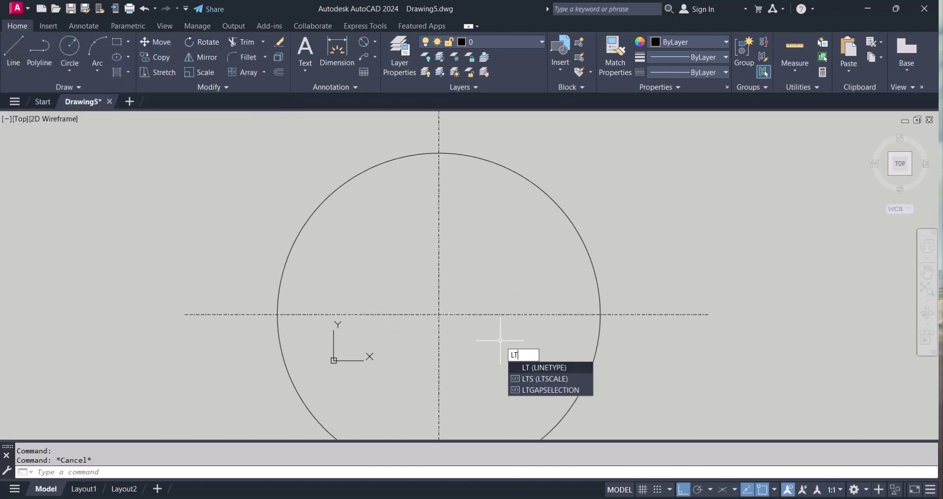
pyautogui.write('s')
pyautogui.press('Return')
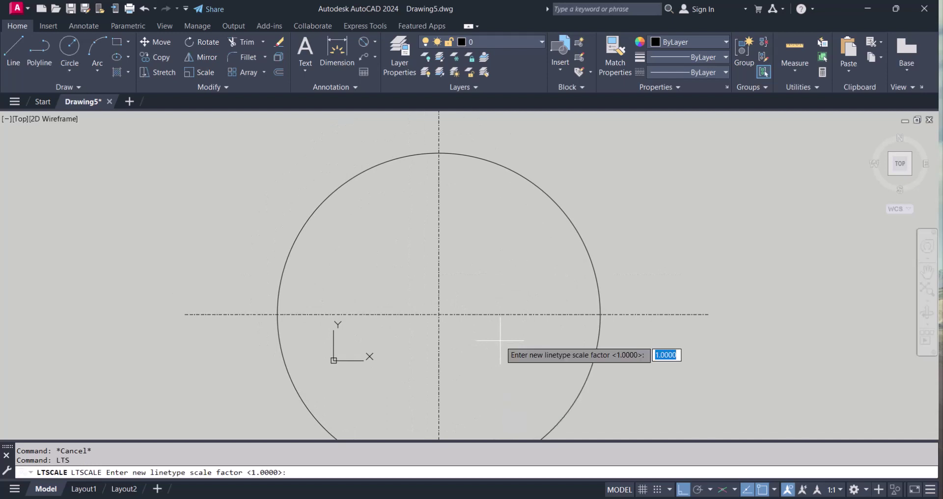
pyautogui.write('5')
pyautogui.press('Return')
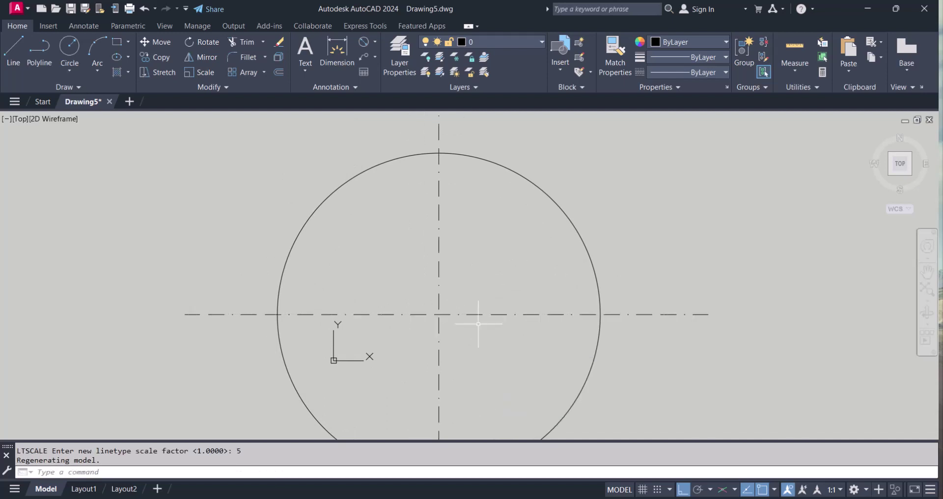
pyautogui.click(474, 355)
pyautogui.click(418, 300)
# Open the Properties panel with CH and browse its linetype list.
pyautogui.moveTo(91, 101)
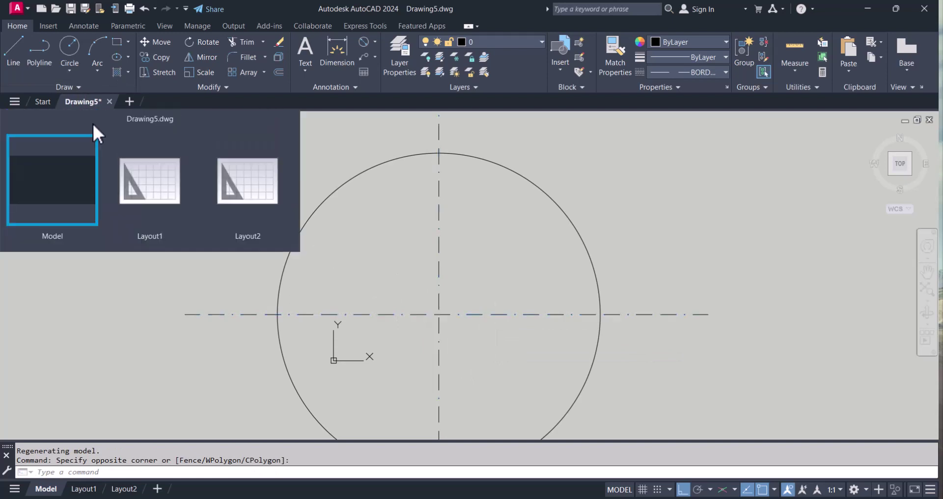
pyautogui.write('ch')
pyautogui.press('Escape')
pyautogui.press('Escape')
pyautogui.write('ch')
pyautogui.press('Return')
pyautogui.click(239, 101)
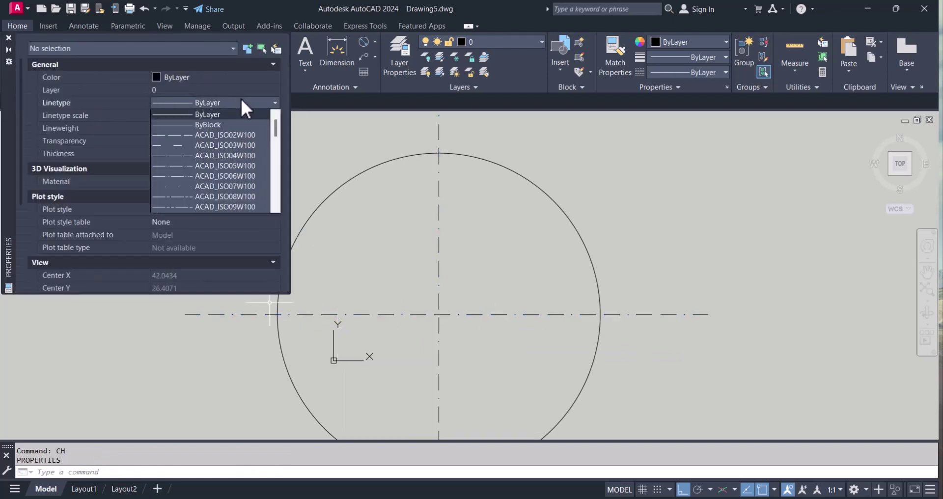
pyautogui.scroll(-3, 247, 157)
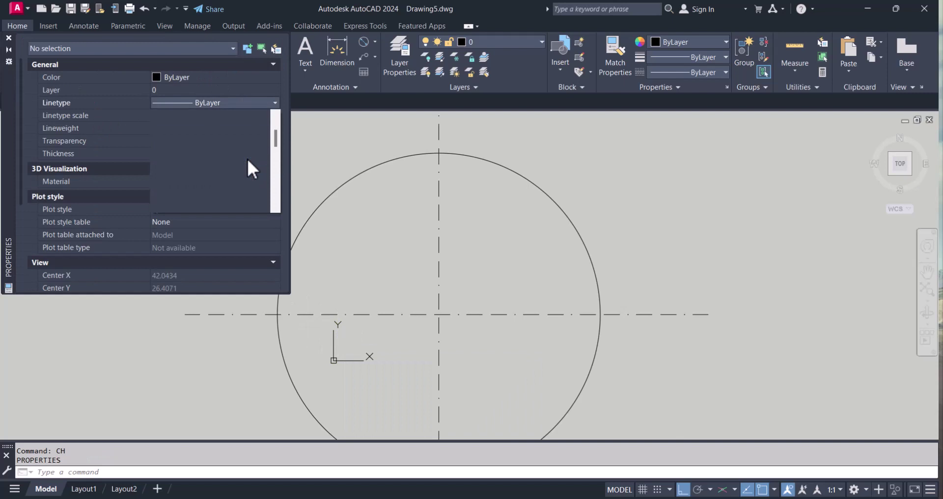
pyautogui.press('Escape')
# Reselect both cross lines and change their linetype from BORDERX2 to CENTER.
pyautogui.click(464, 333)
pyautogui.click(399, 277)
pyautogui.click(260, 106)
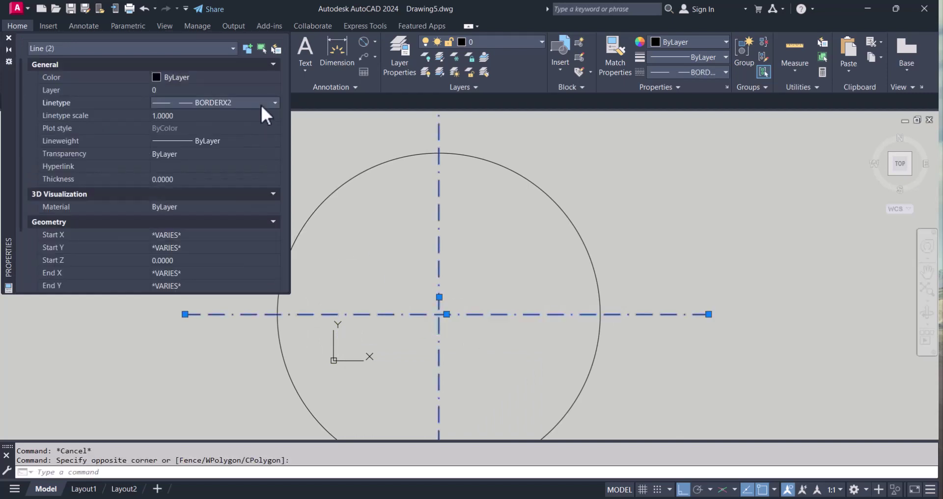
pyautogui.scroll(-1, 253, 142)
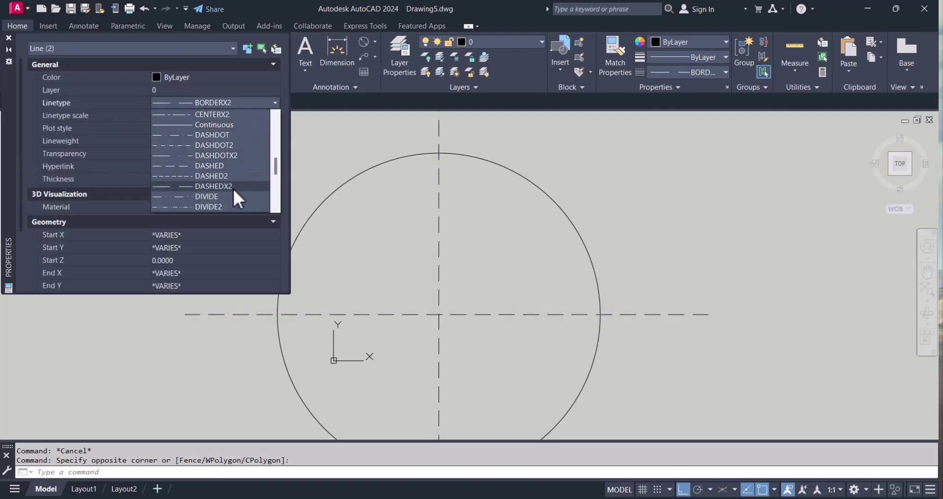
pyautogui.scroll(1, 231, 182)
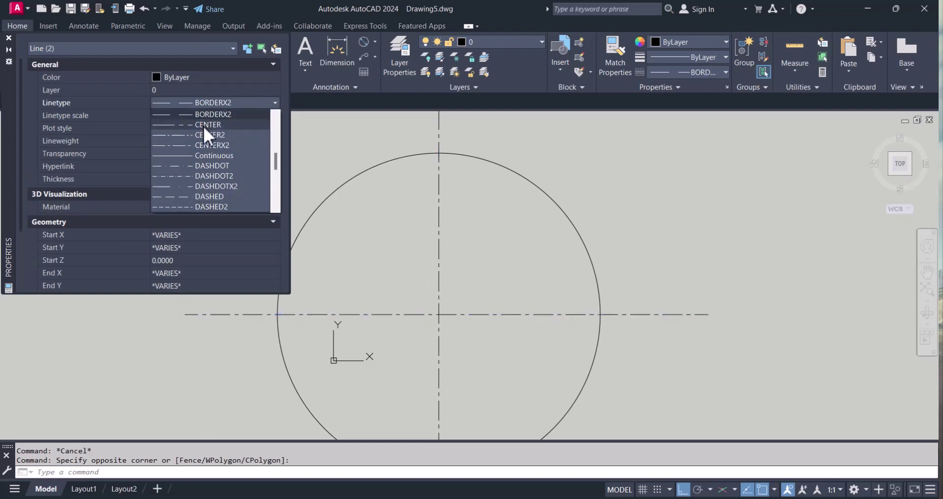
pyautogui.click(204, 126)
pyautogui.click(9, 37)
pyautogui.press('Escape')
pyautogui.press('Escape')
pyautogui.scroll(-2, 560, 302)
pyautogui.moveTo(519, 289); pyautogui.dragTo(503, 261, button='middle')
pyautogui.scroll(2, 498, 266)
# Draw a 10-diameter circle at the horizontal centre line's intersection with the big circle's right edge.
pyautogui.write('C')
pyautogui.press('Return')
pyautogui.click(605, 288)
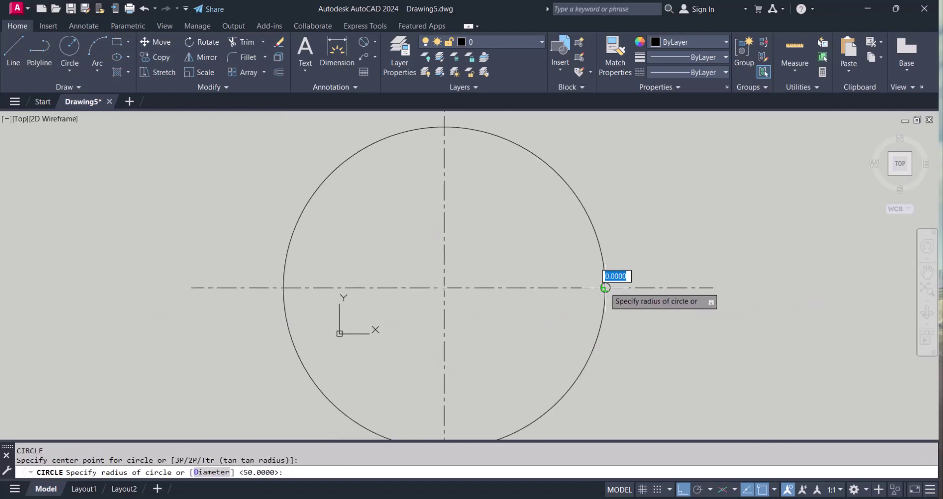
pyautogui.write('d')
pyautogui.press('Return')
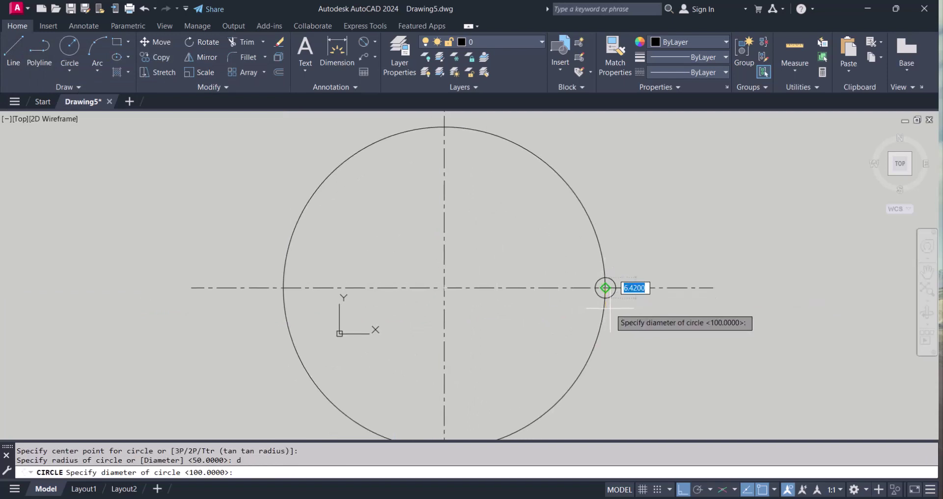
pyautogui.write('10')
pyautogui.press('Return')
pyautogui.press('Escape')
pyautogui.press('Escape')
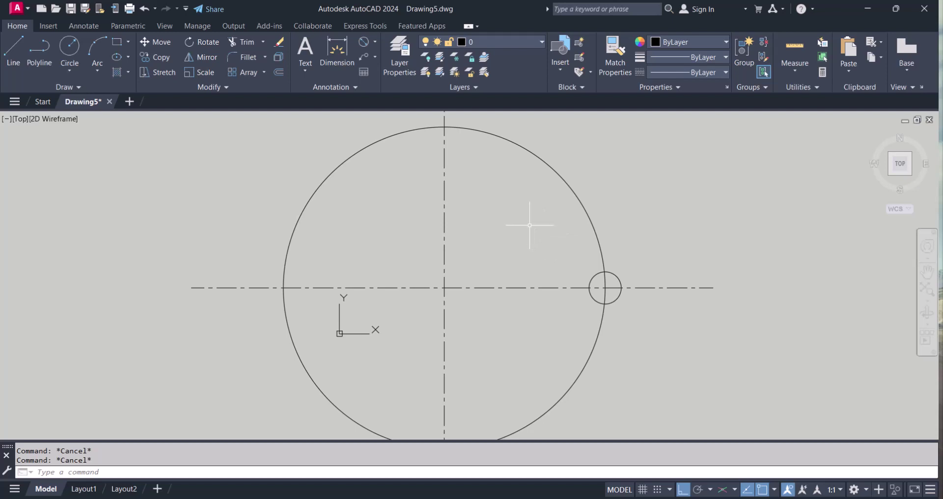
# Create a rectangular array of the small circle.
pyautogui.click(238, 73)
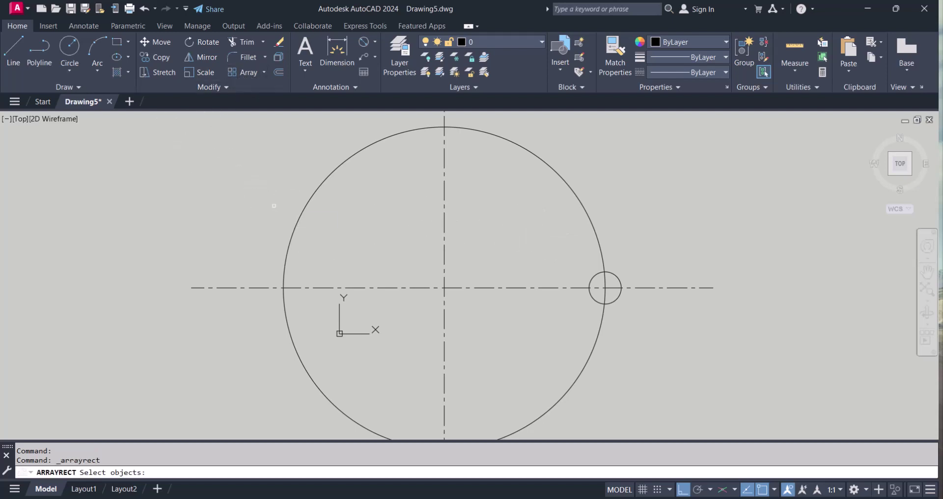
pyautogui.click(618, 277)
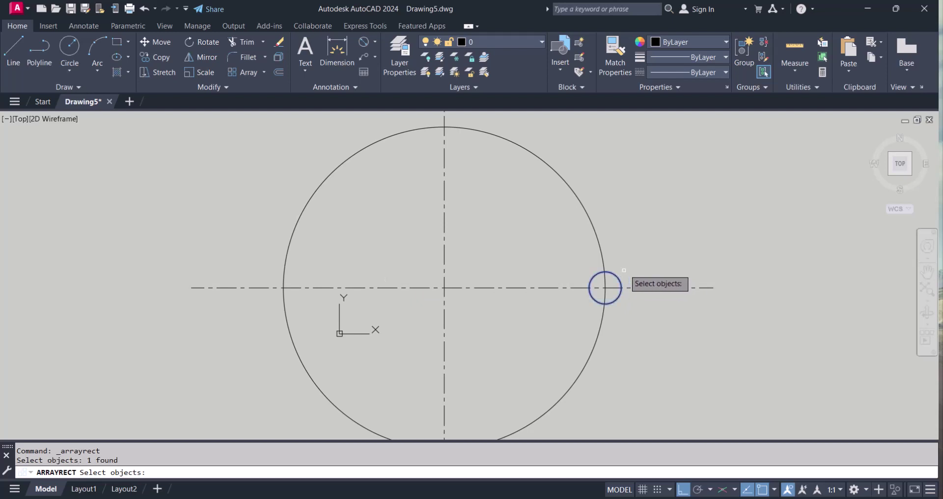
pyautogui.press('Return')
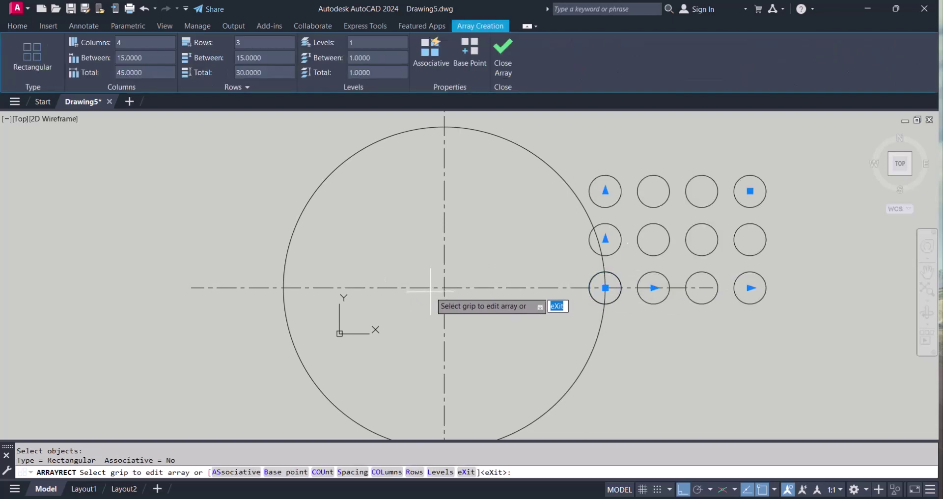
pyautogui.press('Escape')
pyautogui.press('Escape')
pyautogui.press('Escape')
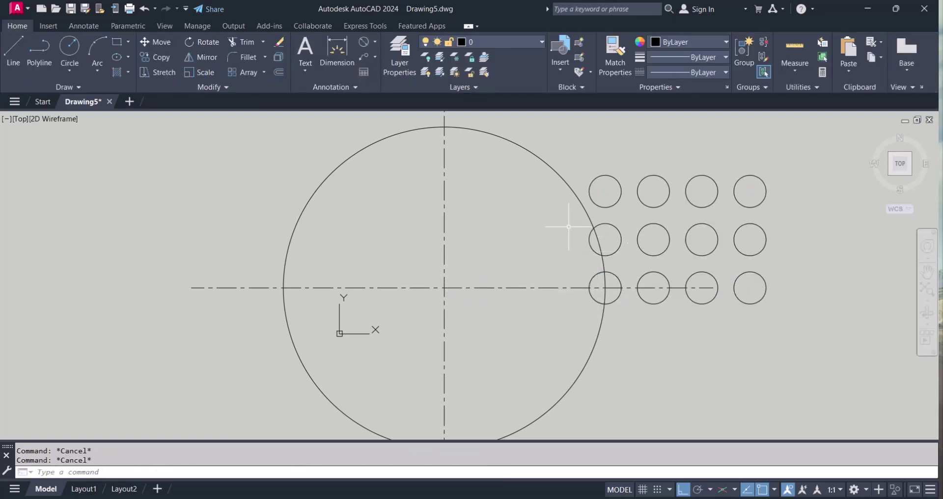
# Cancel the erase and undo the rectangular array, keeping the single small circle.
pyautogui.write('e')
pyautogui.press('Return')
pyautogui.click(526, 169)
pyautogui.click(793, 333)
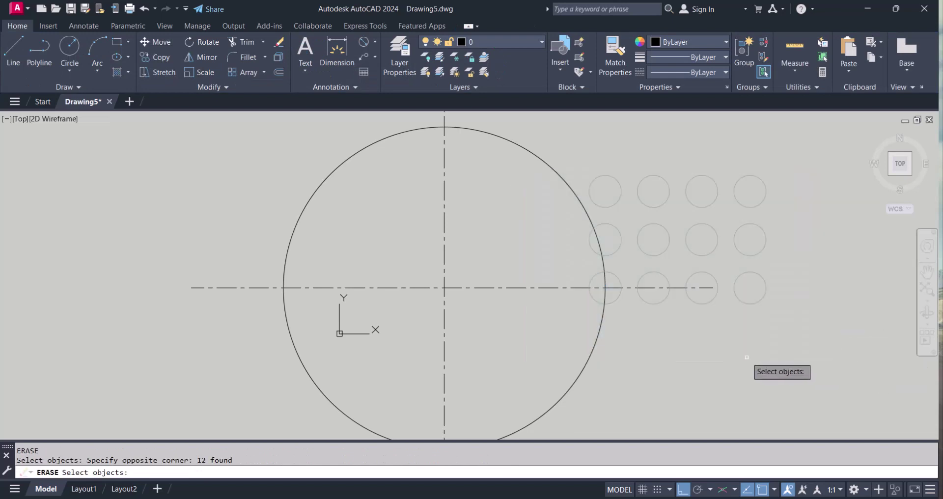
pyautogui.press('Escape')
pyautogui.hotkey('ctrl', 'z')
pyautogui.hotkey('ctrl', 'z')
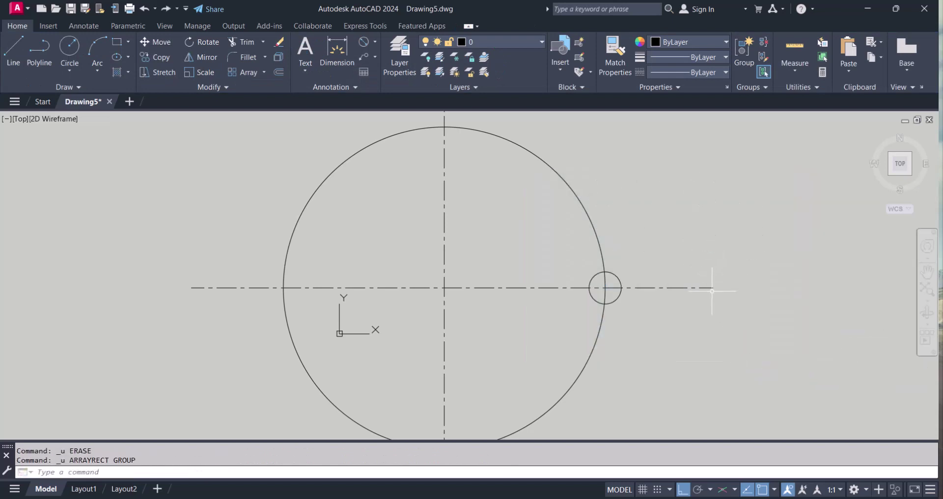
pyautogui.press('Escape')
pyautogui.press('Escape')
# Start a polar array of the small circle centred on the big circle's centre.
pyautogui.write('A')
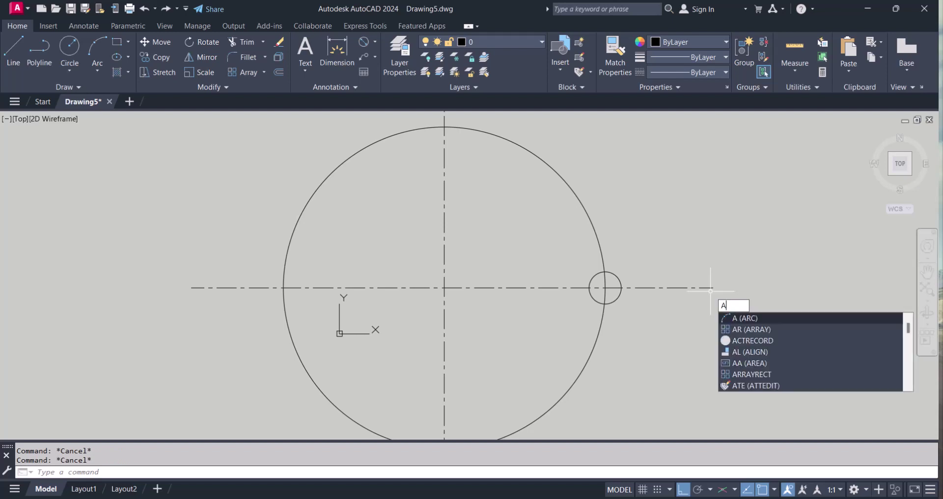
pyautogui.click(749, 329)
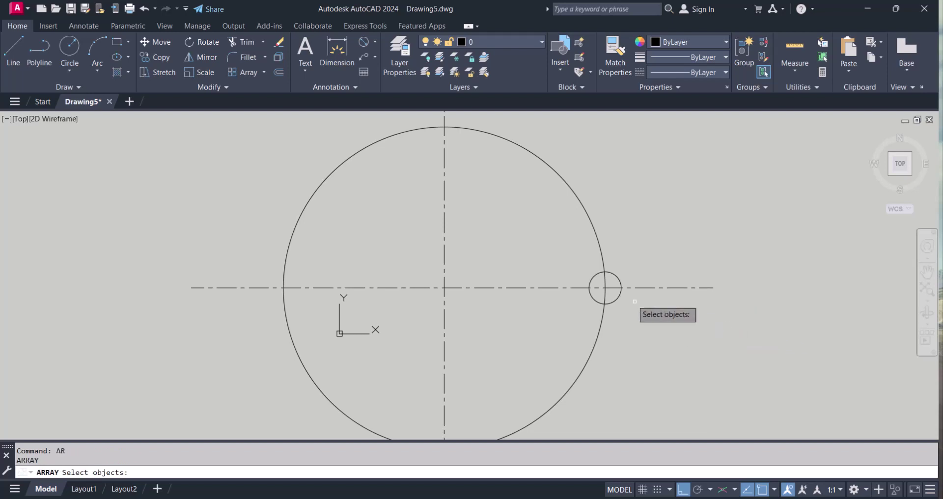
pyautogui.click(616, 276)
pyautogui.press('Return')
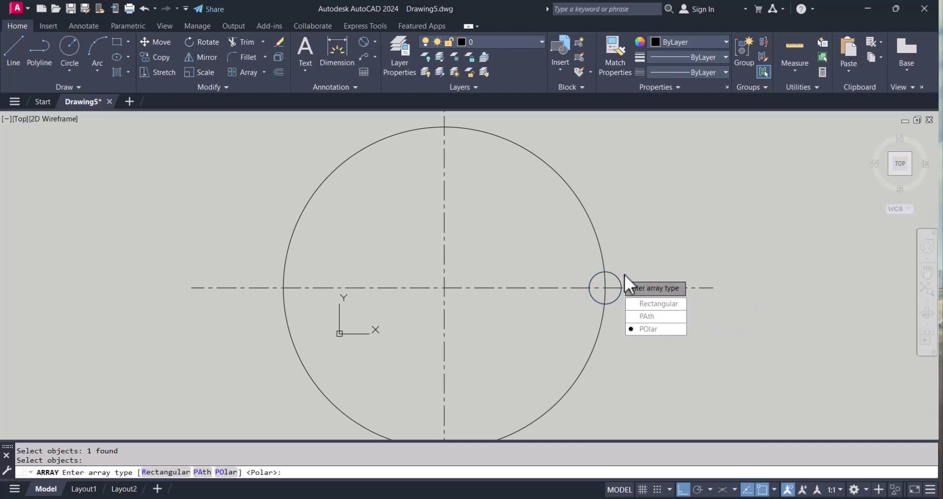
pyautogui.click(659, 333)
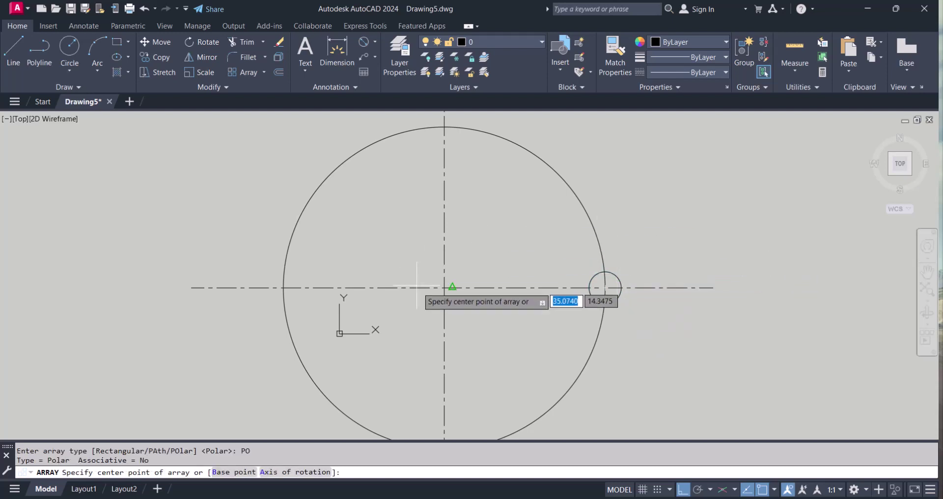
pyautogui.click(445, 287)
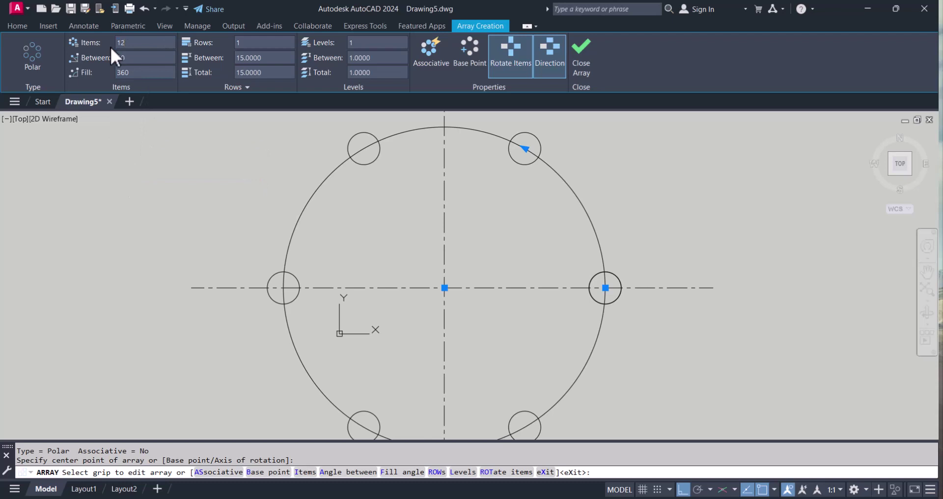
# Set the polar array to 12 items, 30° apart, and finish it.
pyautogui.press('Return')
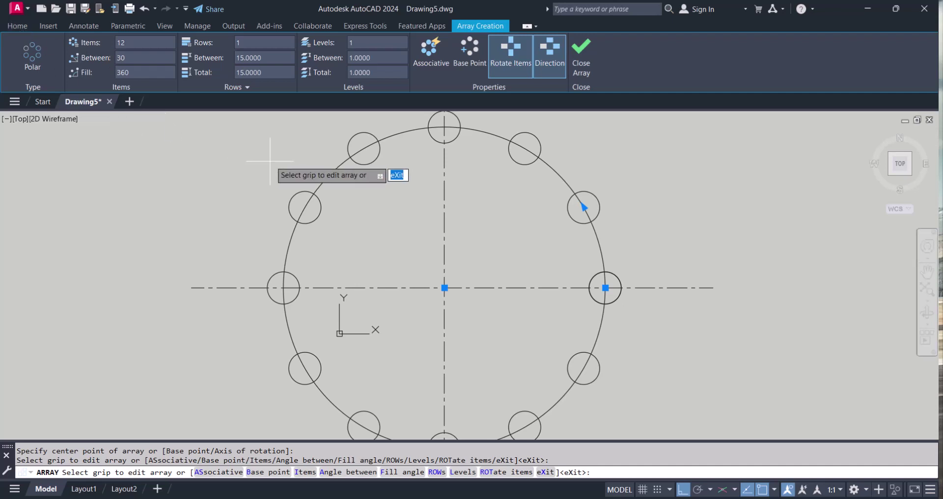
pyautogui.scroll(-4, 285, 155)
pyautogui.scroll(2, 355, 192)
pyautogui.moveTo(364, 219); pyautogui.dragTo(376, 236, button='middle')
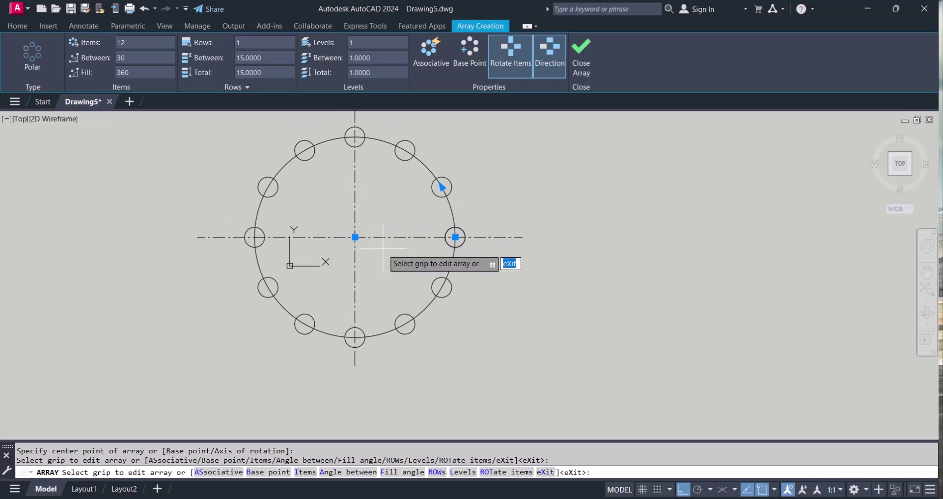
pyautogui.moveTo(391, 221); pyautogui.dragTo(402, 241, button='middle')
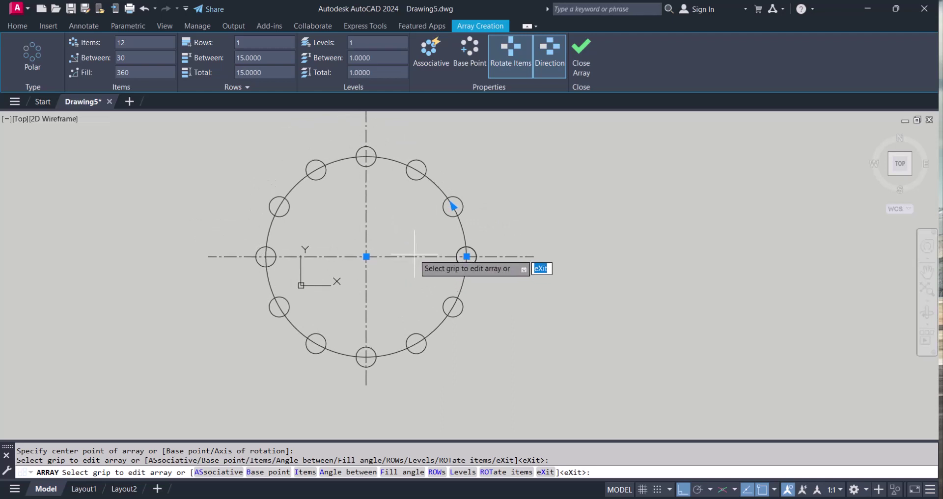
pyautogui.press('Escape')
pyautogui.press('Escape')
# Erase the entire bolt-circle drawing with a window selection.
pyautogui.scroll(-2, 415, 253)
pyautogui.click(451, 325)
pyautogui.click(311, 182)
pyautogui.press('Delete')
# Draw a small square with REC just below the origin.
pyautogui.write('rec')
pyautogui.press('Return')
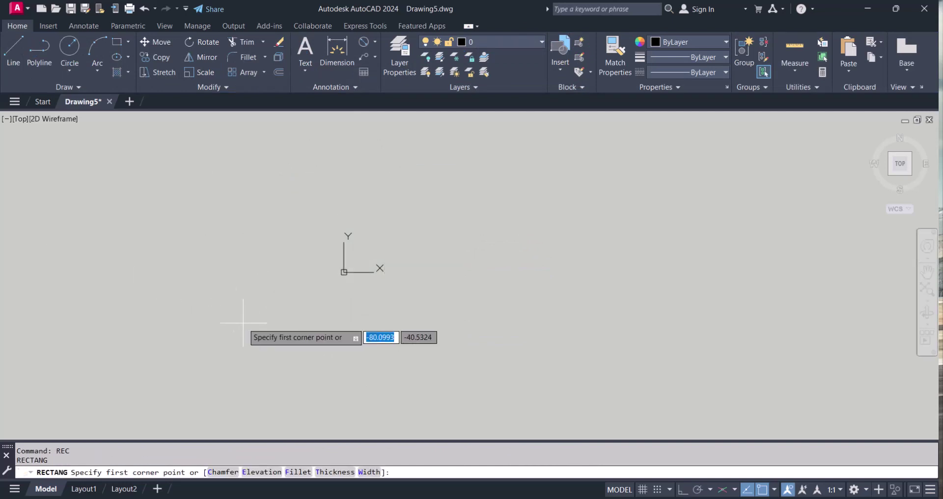
pyautogui.click(349, 302)
pyautogui.click(384, 339)
pyautogui.press('Escape')
pyautogui.scroll(4, 374, 343)
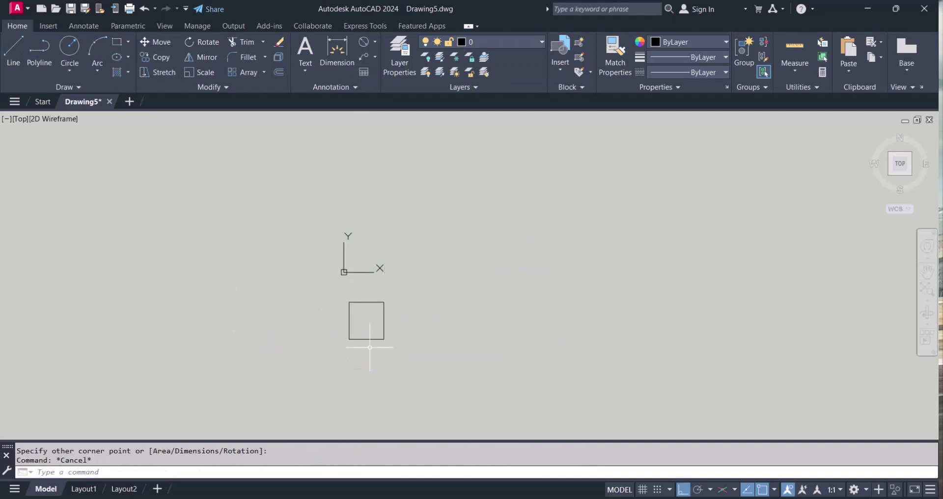
pyautogui.scroll(-2, 391, 337)
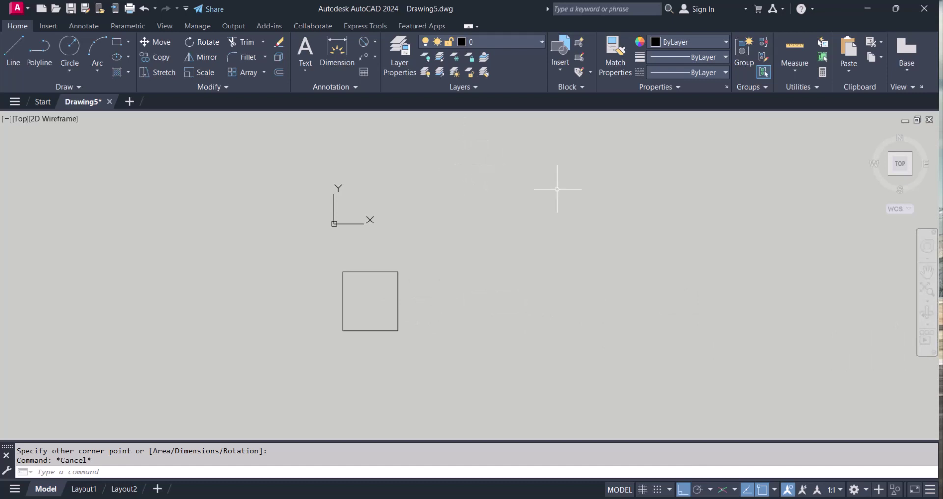
pyautogui.press('Escape')
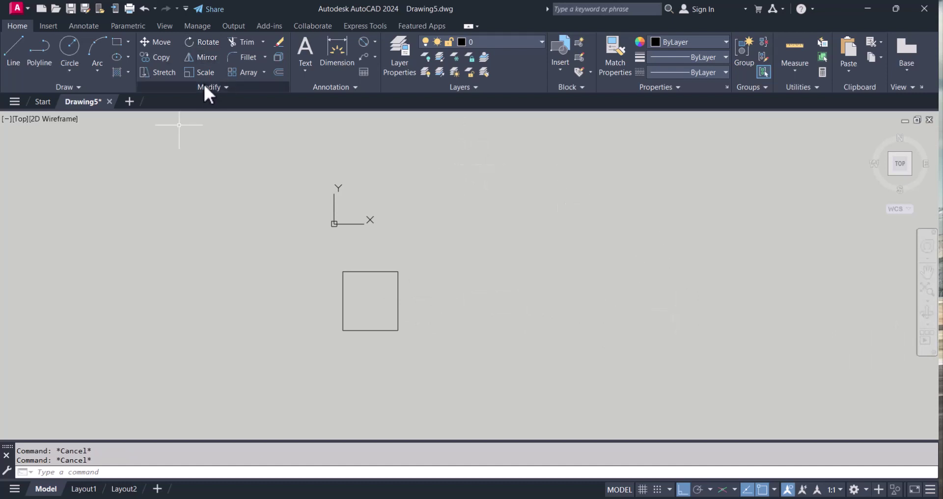
# Array the square in 4 columns by 3 rows, based at its bottom-left corner.
pyautogui.click(237, 74)
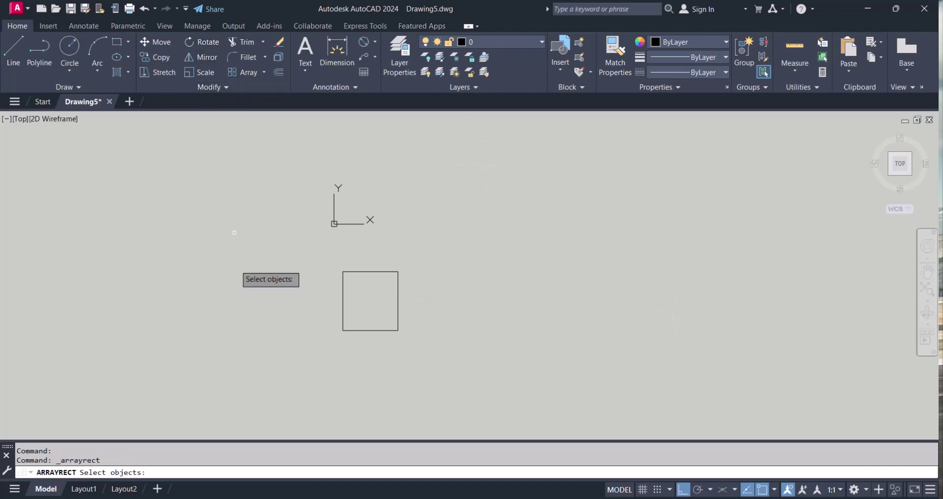
pyautogui.click(358, 330)
pyautogui.press('Return')
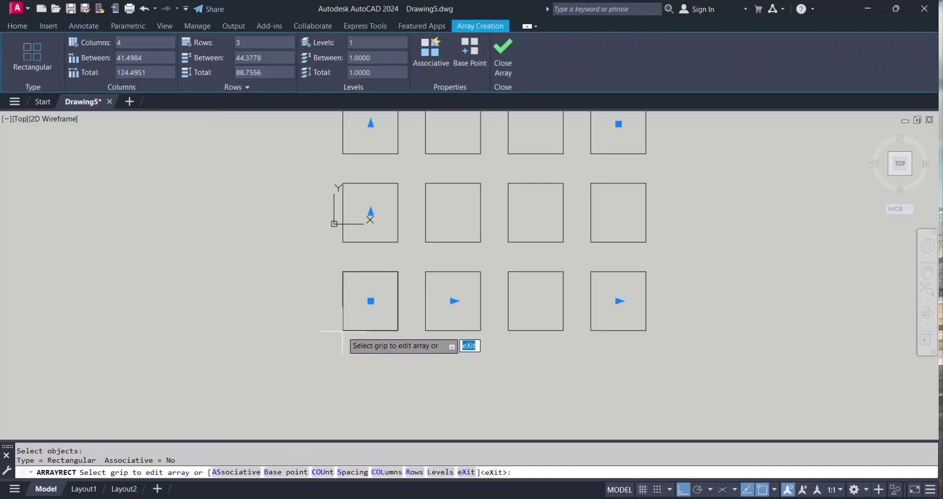
pyautogui.click(462, 46)
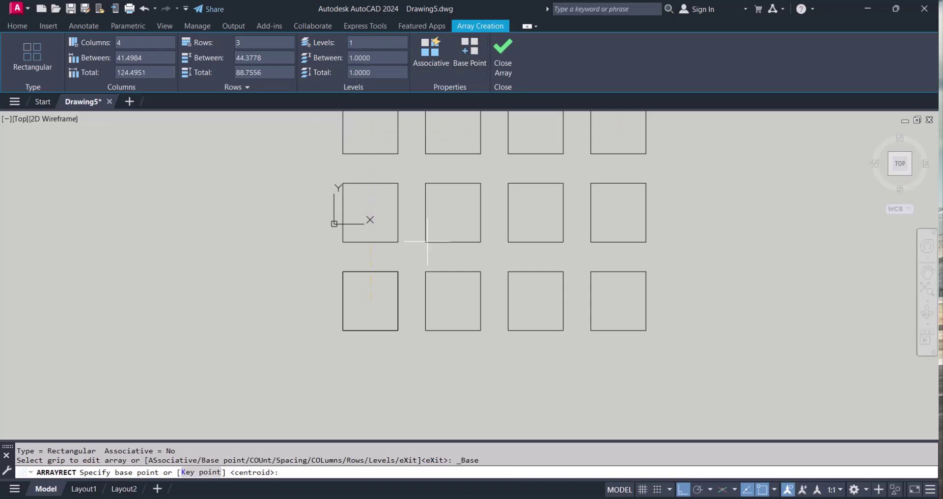
pyautogui.click(343, 330)
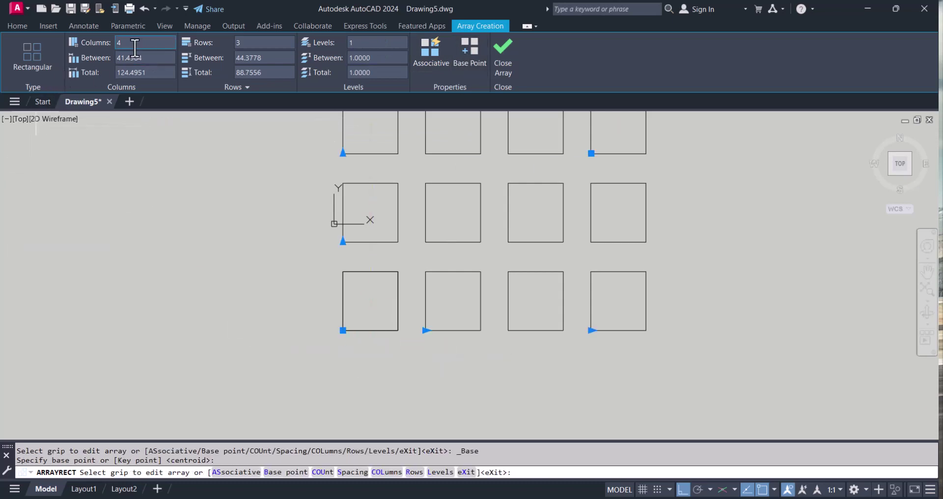
# Set the square array to 6 columns with 50 spacing between columns.
pyautogui.click(100, 47)
pyautogui.write('6')
pyautogui.press('Return')
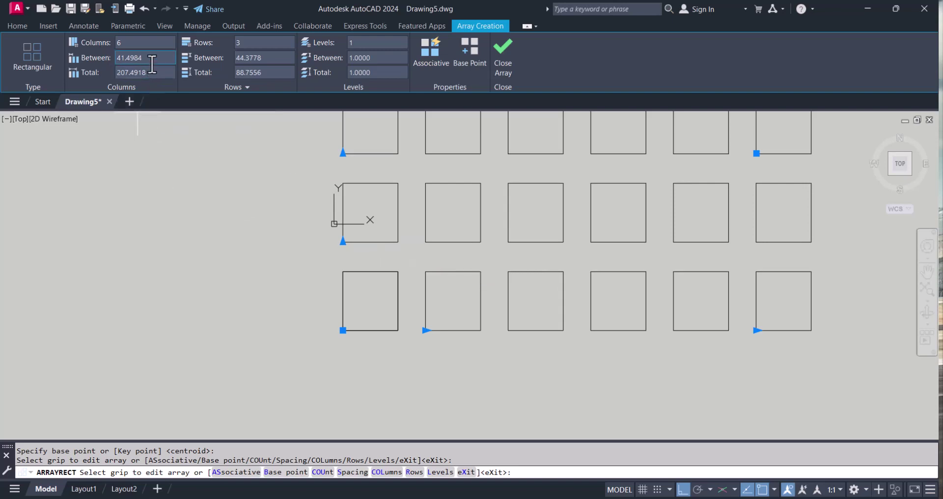
pyautogui.click(111, 65)
pyautogui.press('Return')
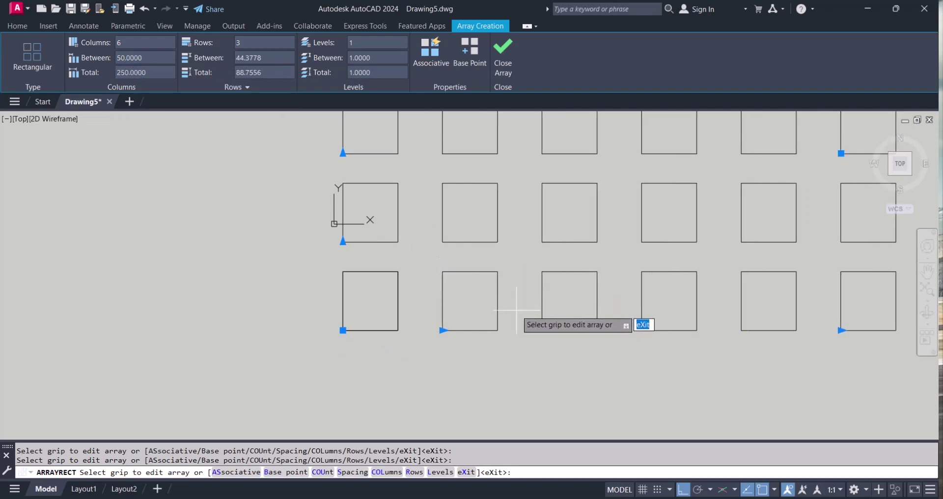
pyautogui.scroll(-2, 508, 310)
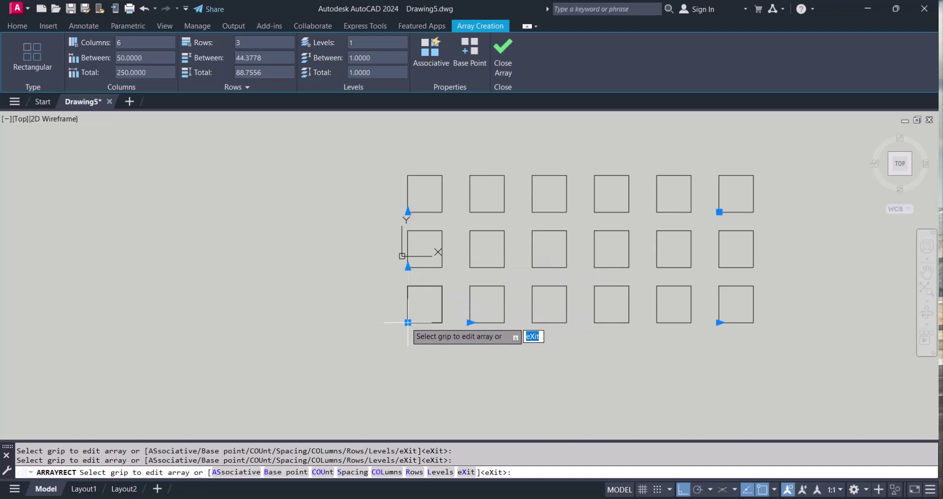
# Set the row spacing of the square array to 50, giving a 6×3 grid.
pyautogui.click(270, 59)
pyautogui.write('50')
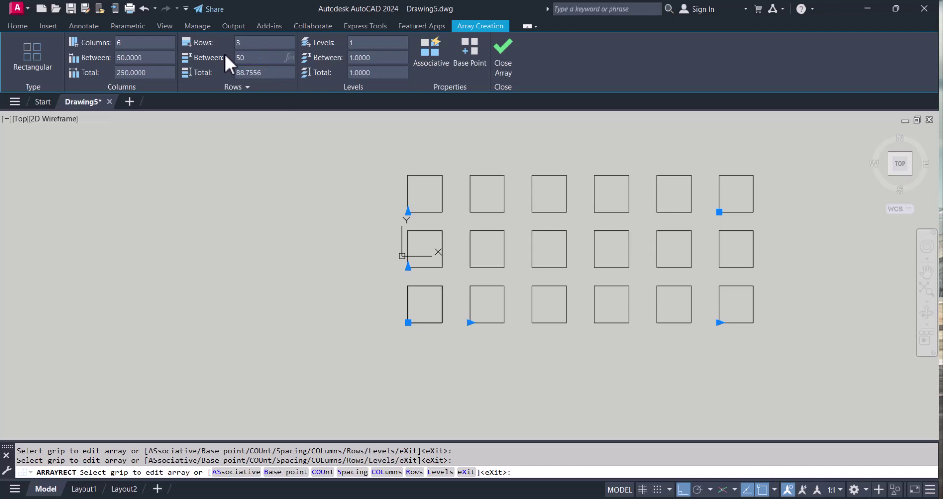
pyautogui.press('Return')
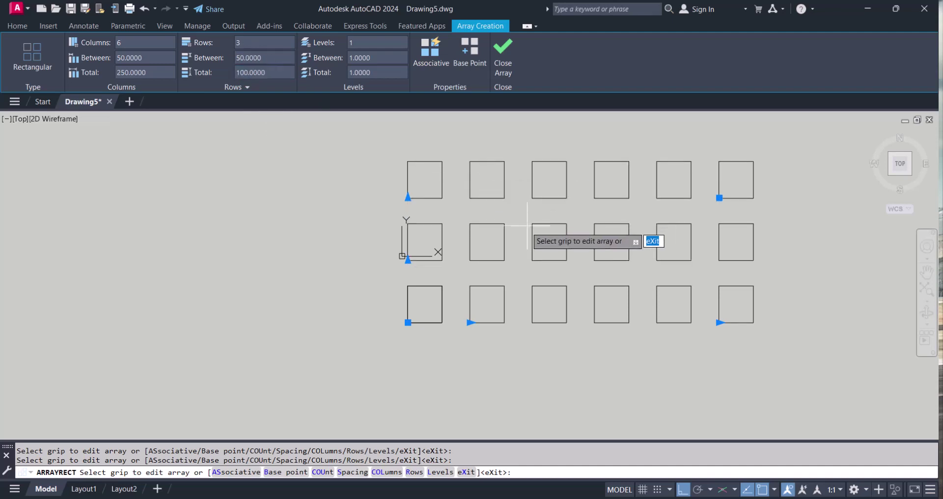
pyautogui.moveTo(495, 287)
pyautogui.mouseDown(button='middle')
pyautogui.moveTo(526, 319)
pyautogui.moveTo(413, 331)
pyautogui.mouseUp(button='middle')
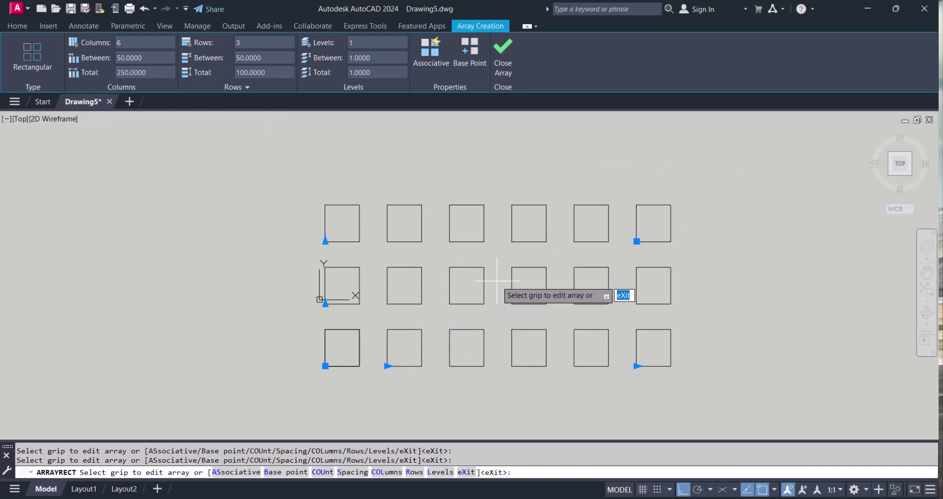
pyautogui.scroll(-2, 495, 275)
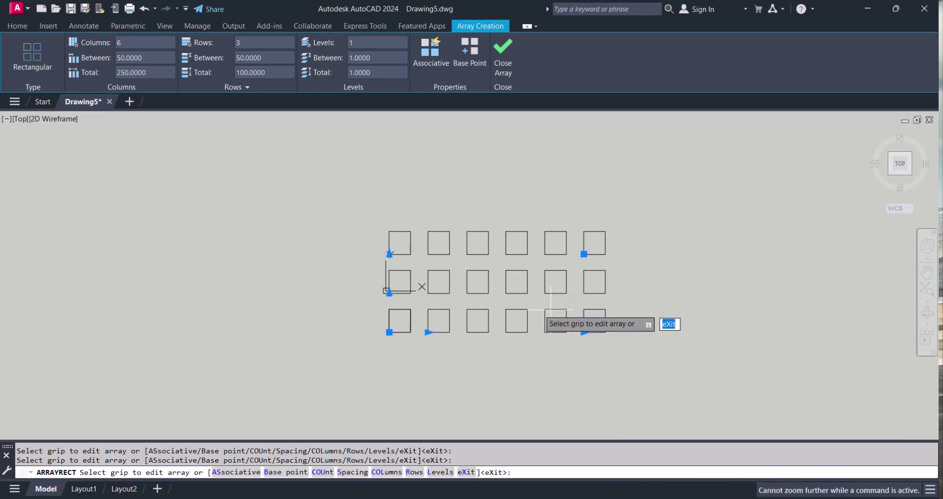
pyautogui.scroll(4, 533, 307)
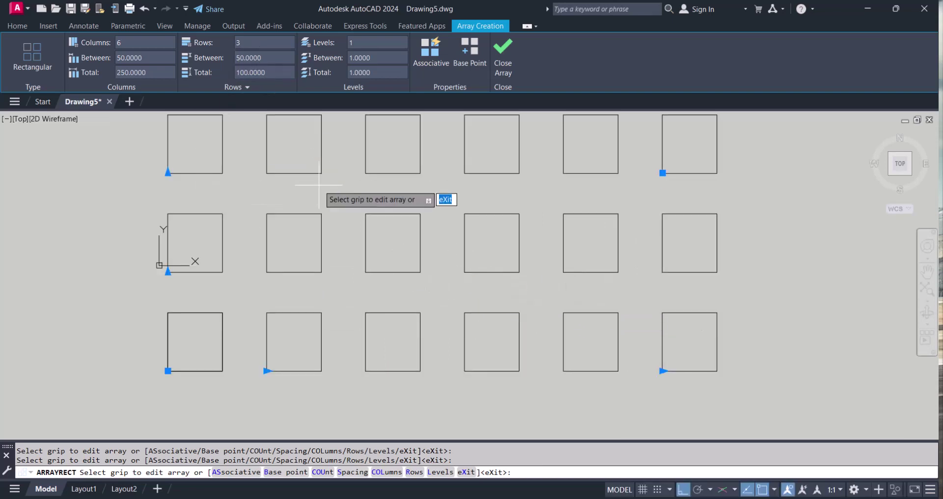
pyautogui.scroll(-2, 504, 248)
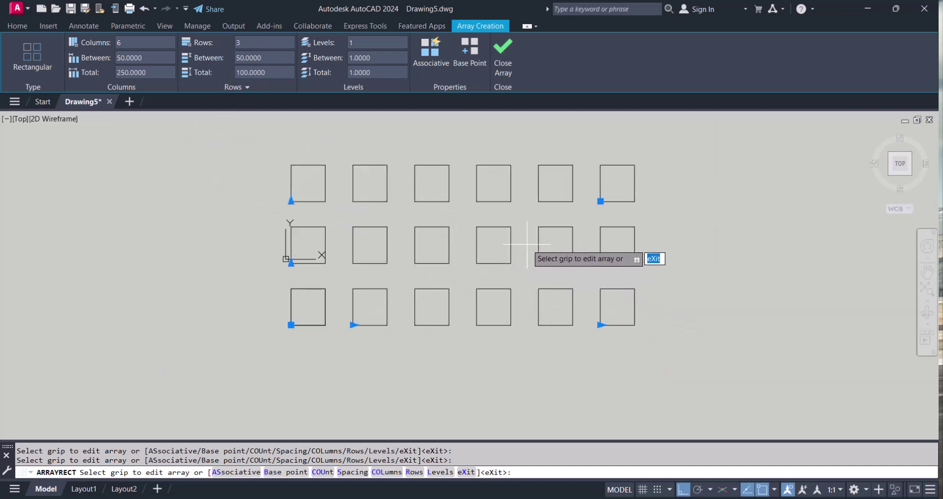